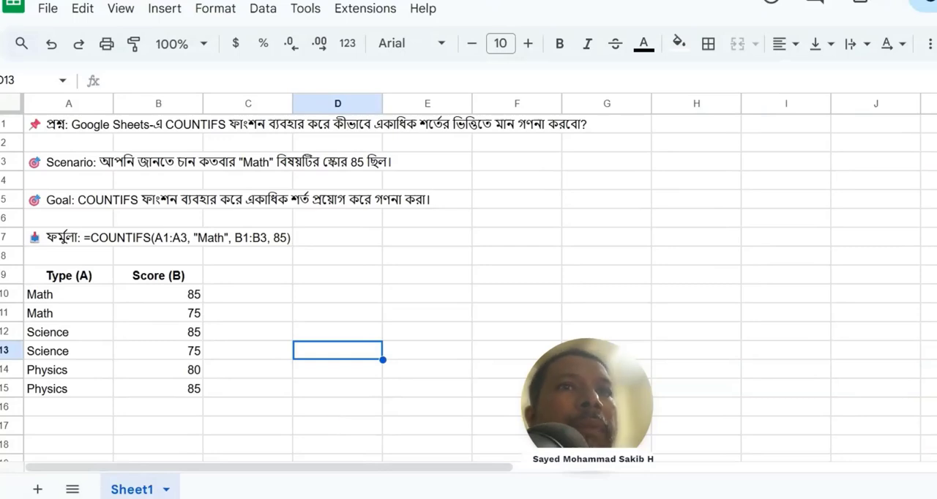
Step: Review the subject and score entries in rows 10 to 15 of the data table
drag(76, 305, 66, 389)
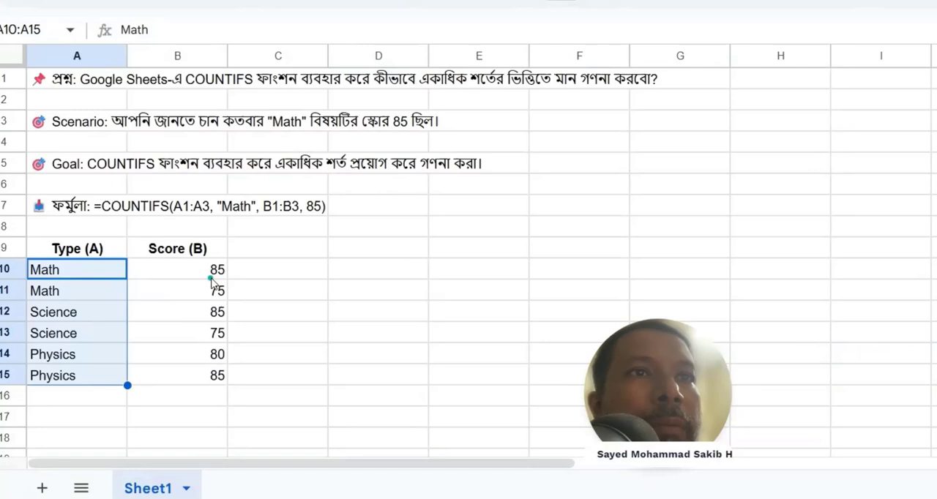
click(210, 278)
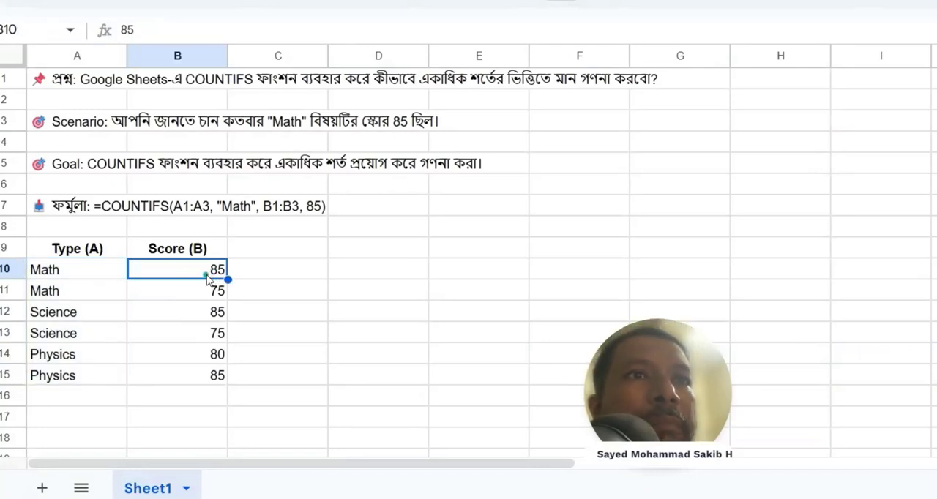
click(65, 316)
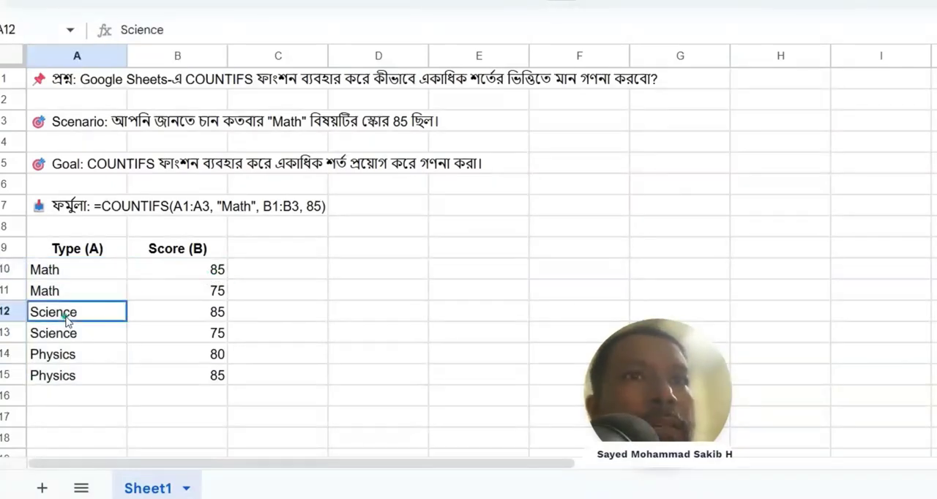
click(216, 315)
click(65, 379)
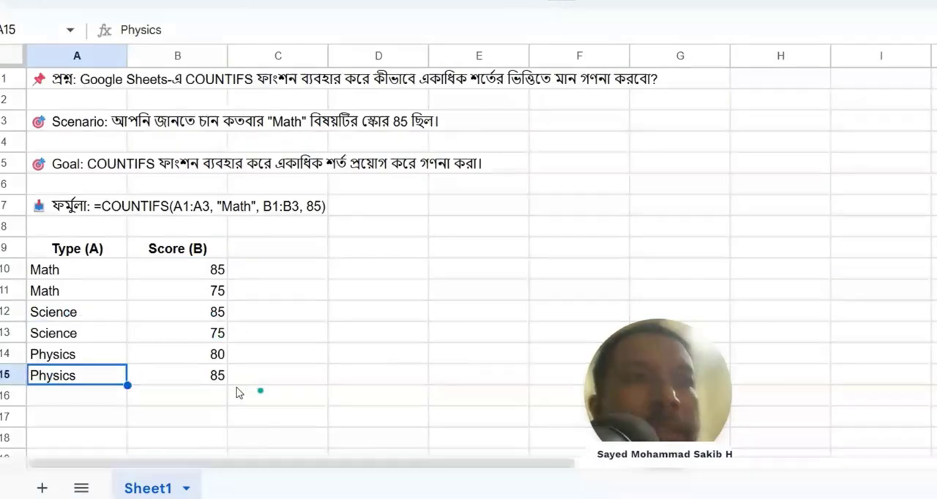
click(217, 379)
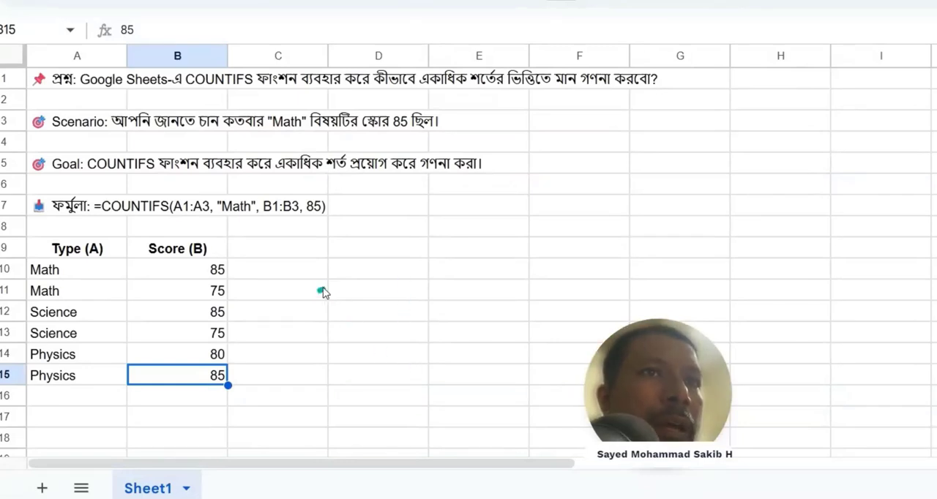
Step: Enter the headers "Math" in C9 and "Sceince" in D9 beside the Score column
click(293, 252)
text(Math)
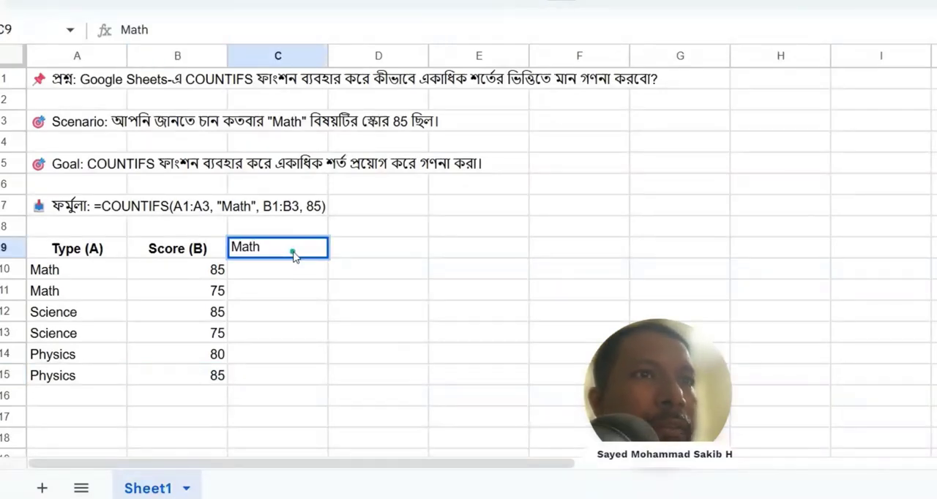
key(Tab)
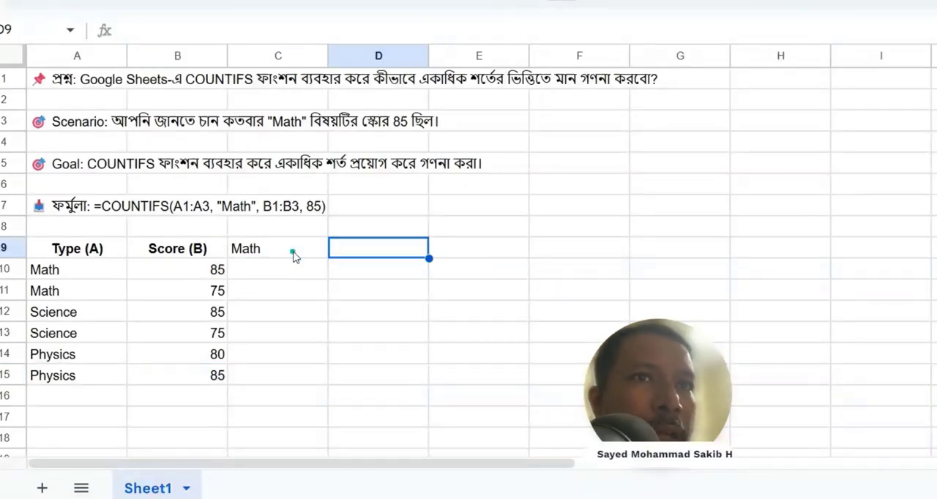
text(Sceince)
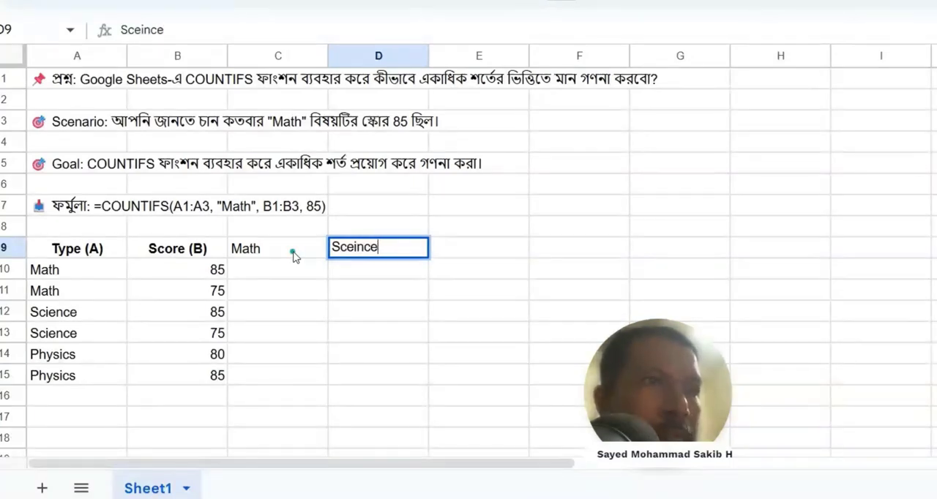
key(Tab)
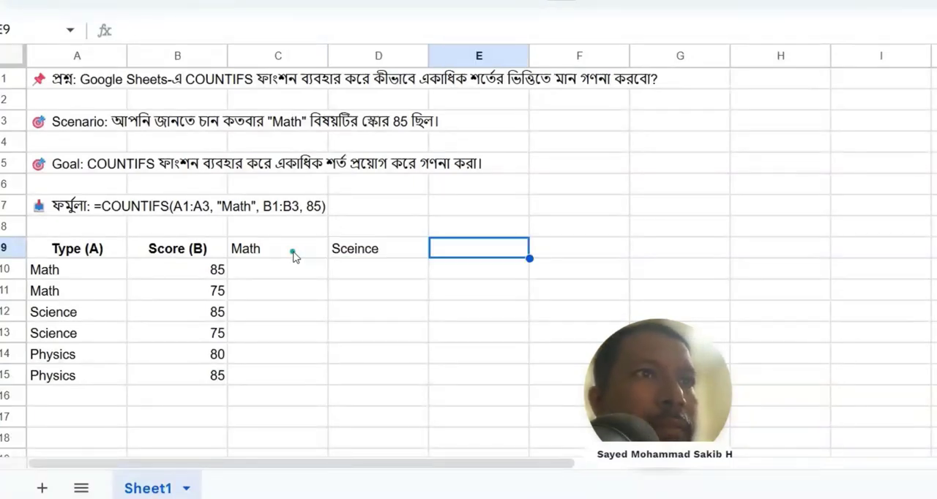
Step: Correct the spelling of the header in D9 to "Science"
click(356, 255)
double_click(358, 252)
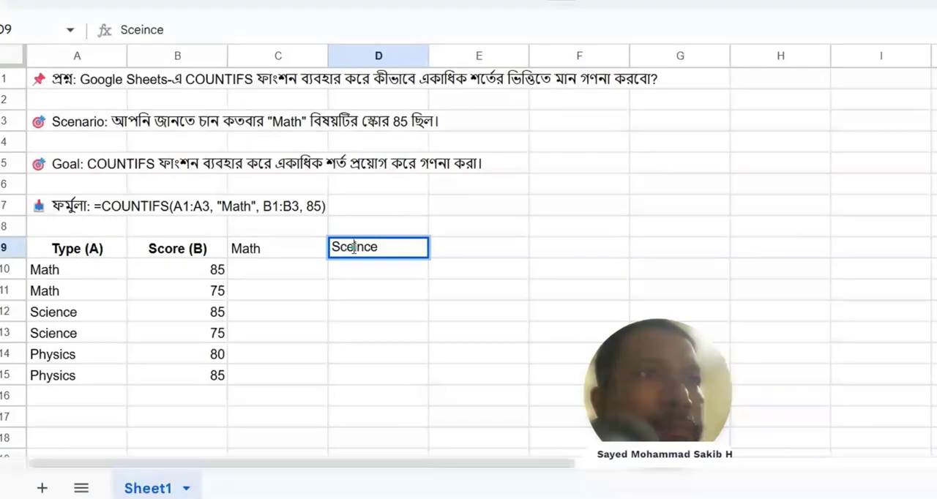
click(347, 247)
text(i)
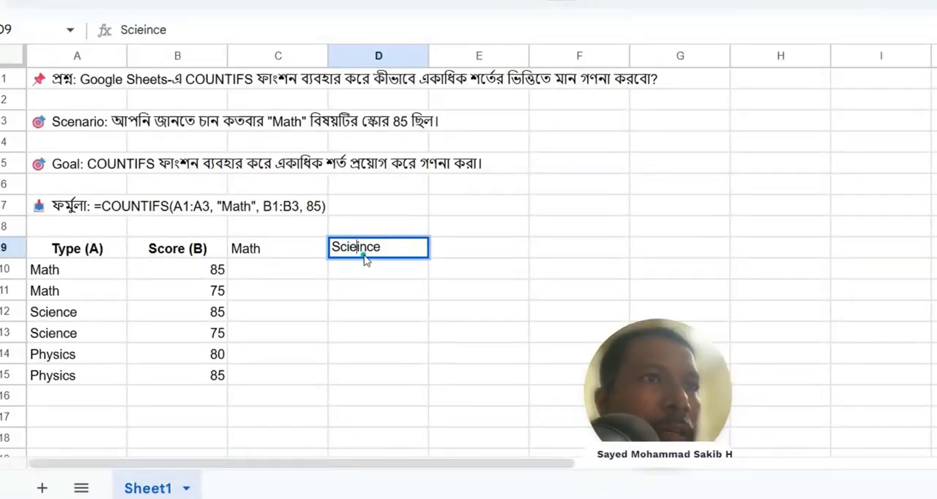
key(Delete)
key(Delete)
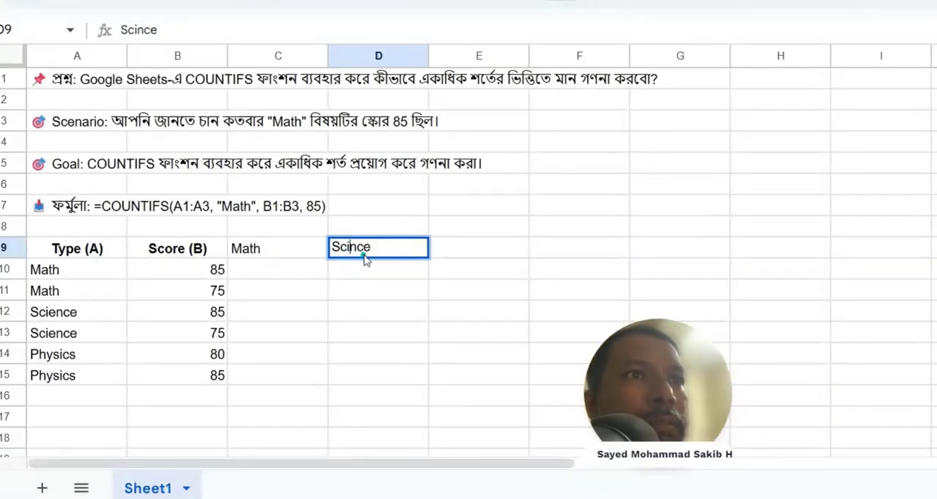
text(e)
Step: Enter the header "Physics" in E9
click(479, 249)
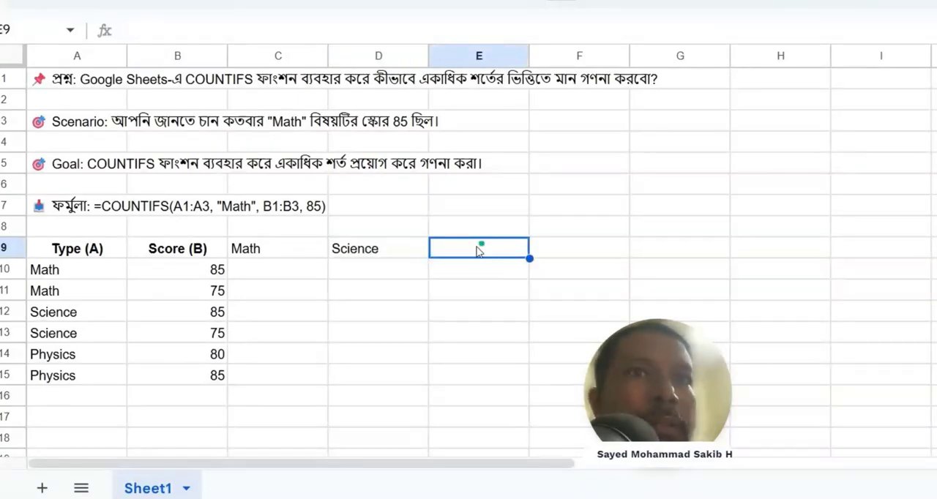
text(Physi)
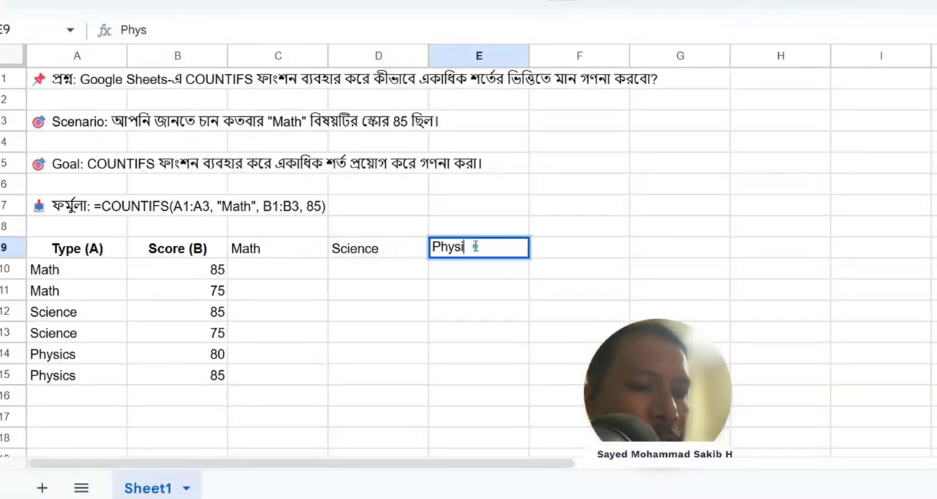
text(cs)
key(Return)
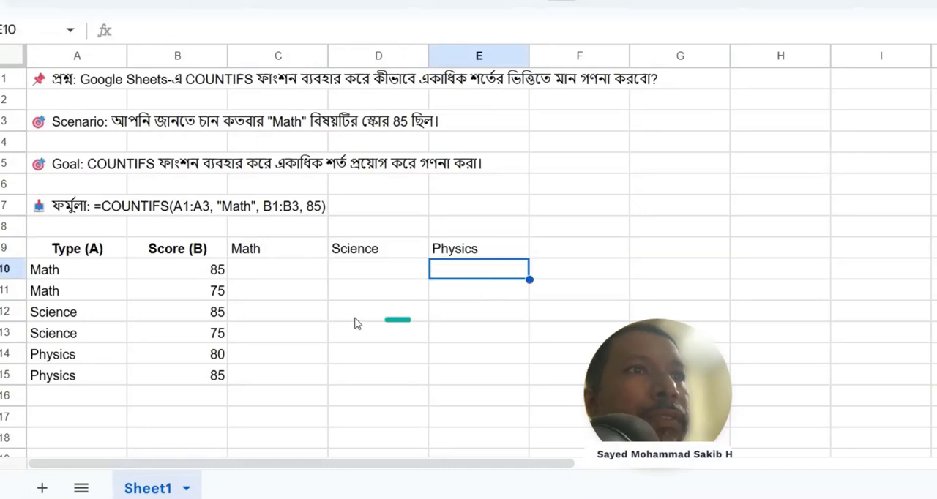
Step: Begin a COUNTIFS formula in C10 under the Math header
click(285, 278)
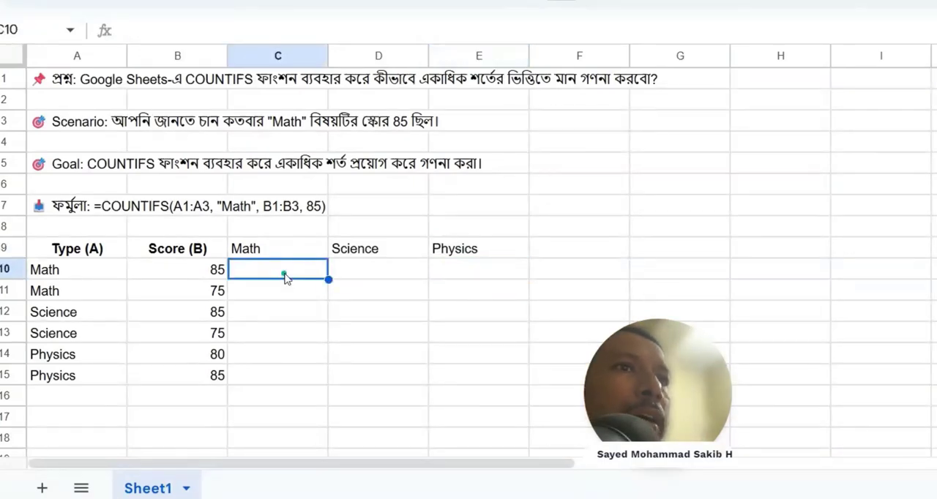
text(=)
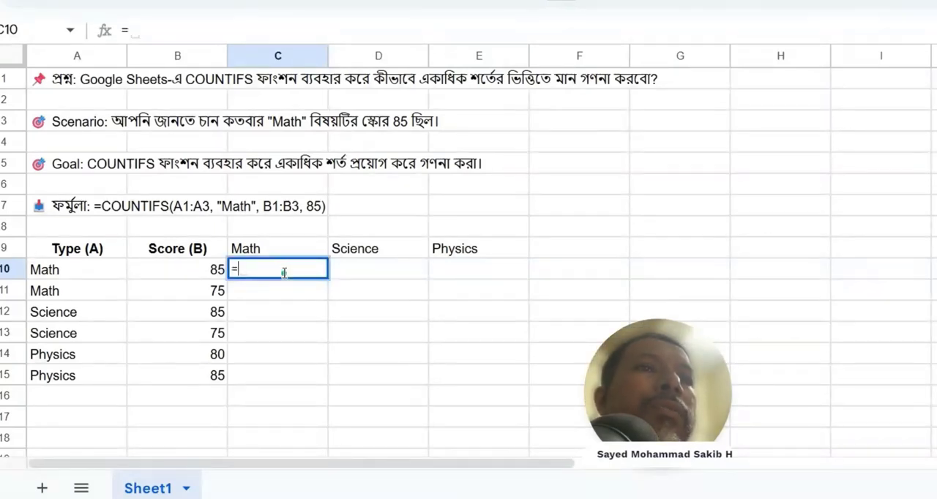
text(count)
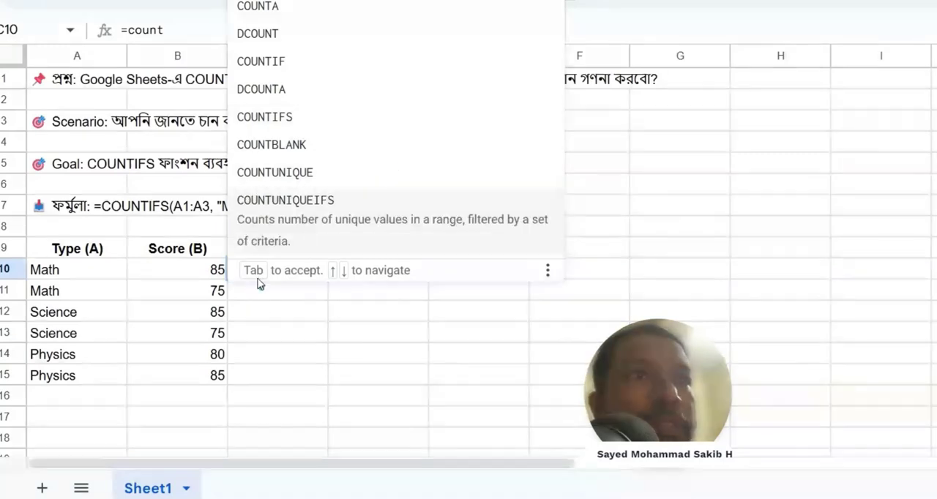
click(278, 324)
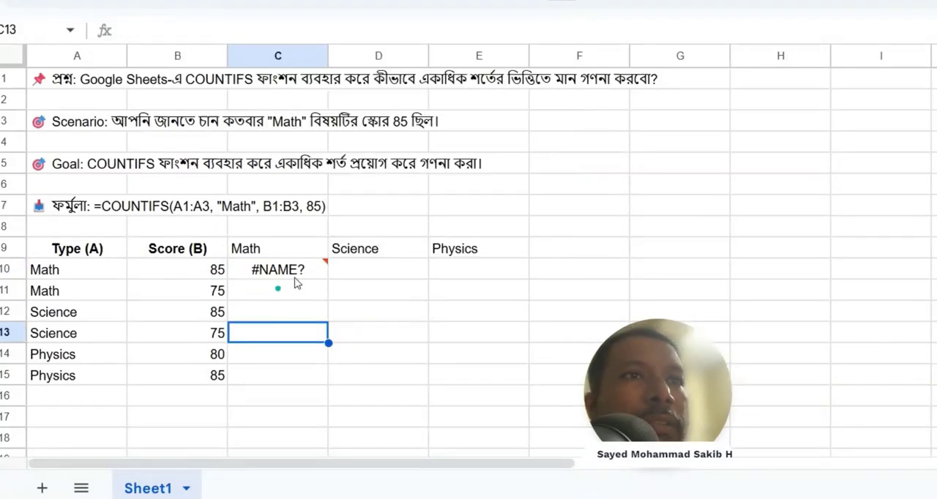
click(296, 278)
double_click(293, 269)
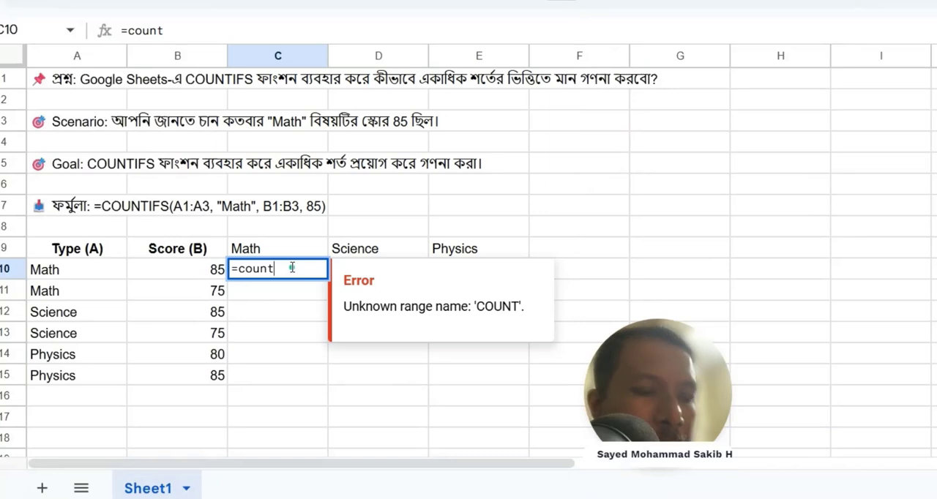
text(if)
click(289, 338)
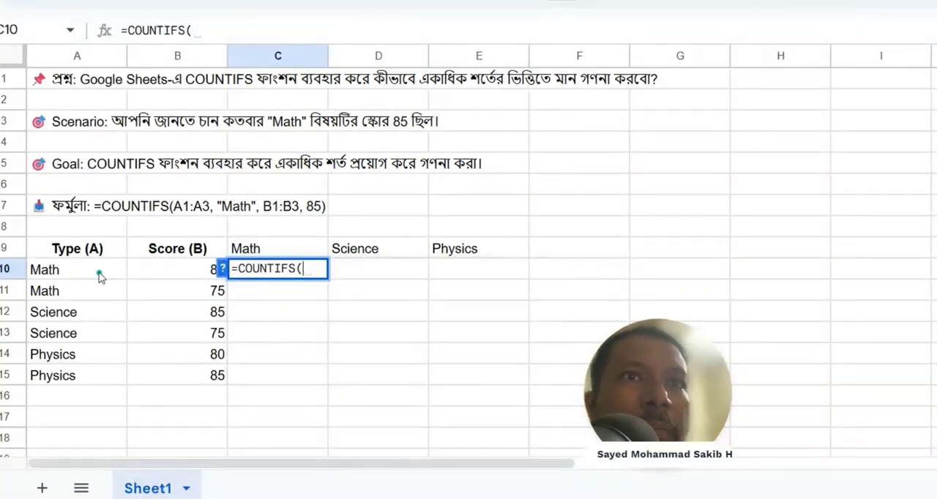
Step: Add A10:A15 as the formula's first criteria range, with "Math" as its criterion
drag(100, 276, 90, 372)
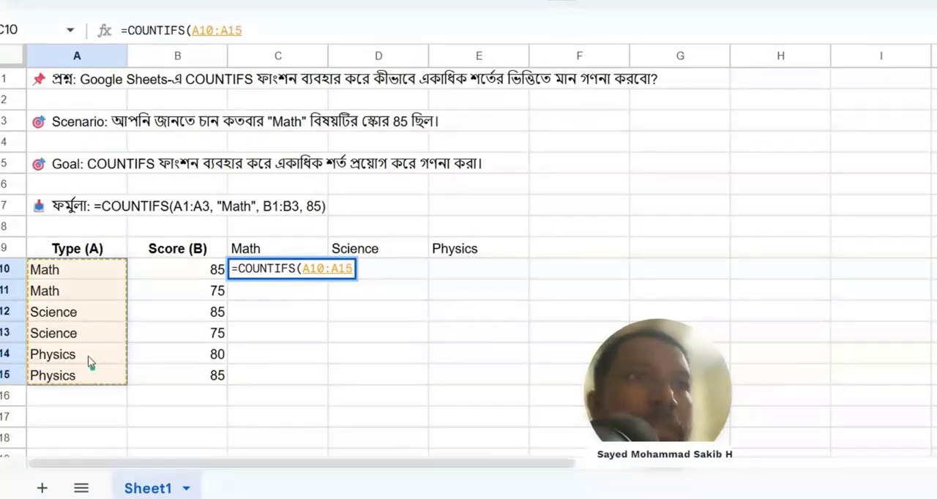
text(, ")
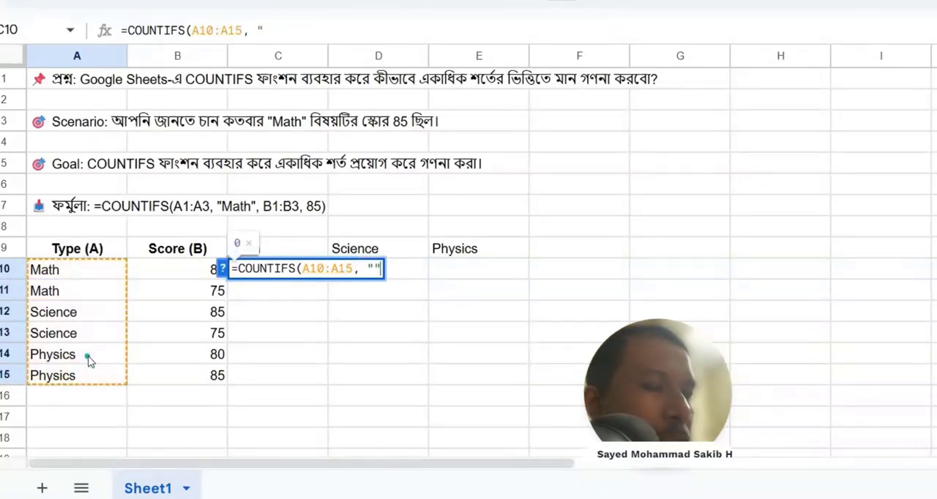
text(Math")
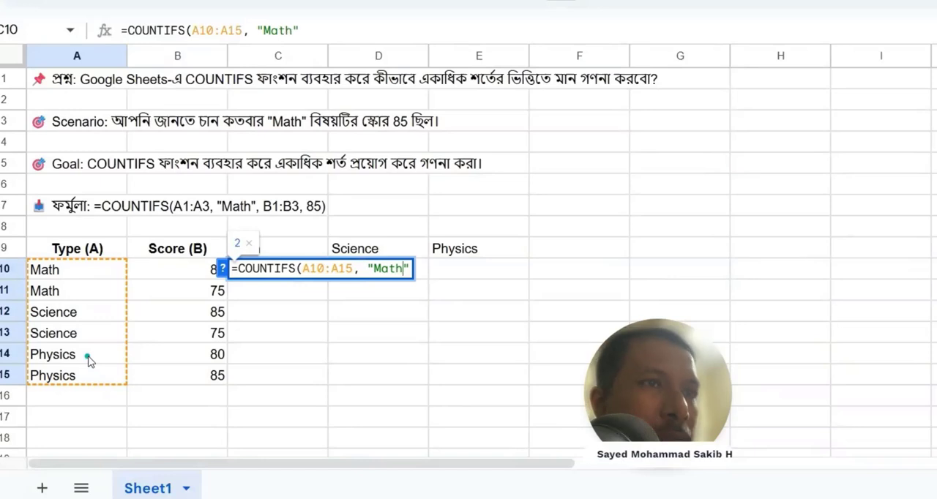
text(,)
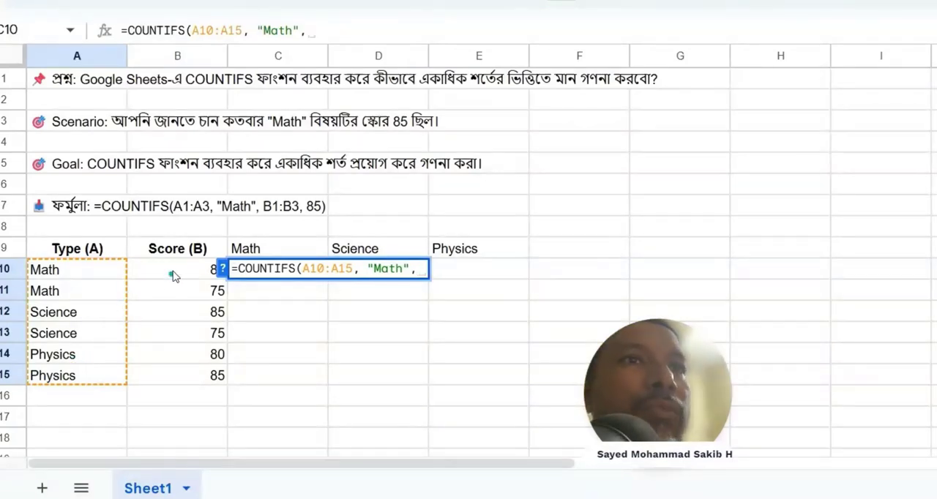
Step: Add B10:B15 as the second criteria range with criterion 85, and complete the COUNTIFS formula in C10
drag(173, 275, 185, 375)
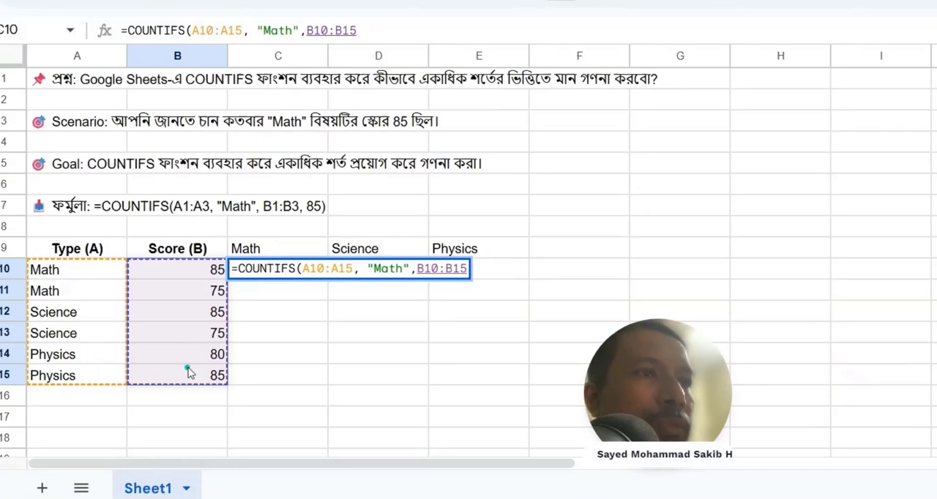
text(, 8)
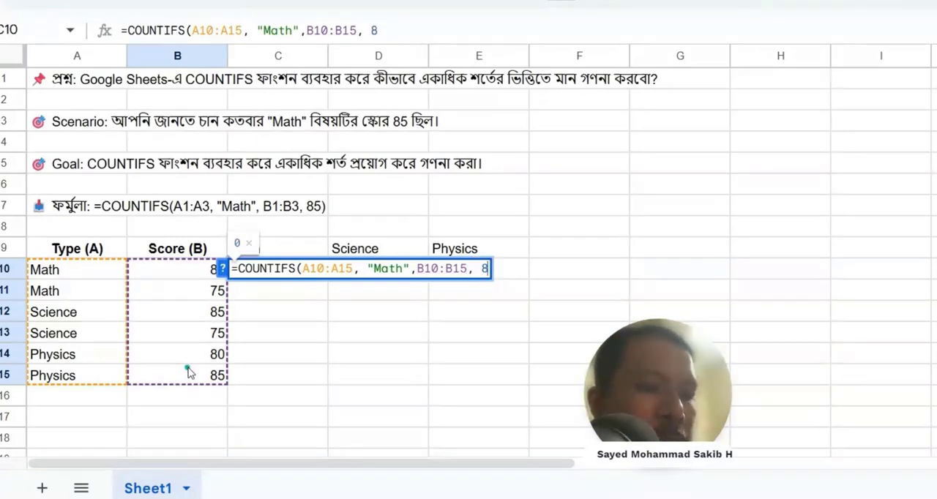
text(5)
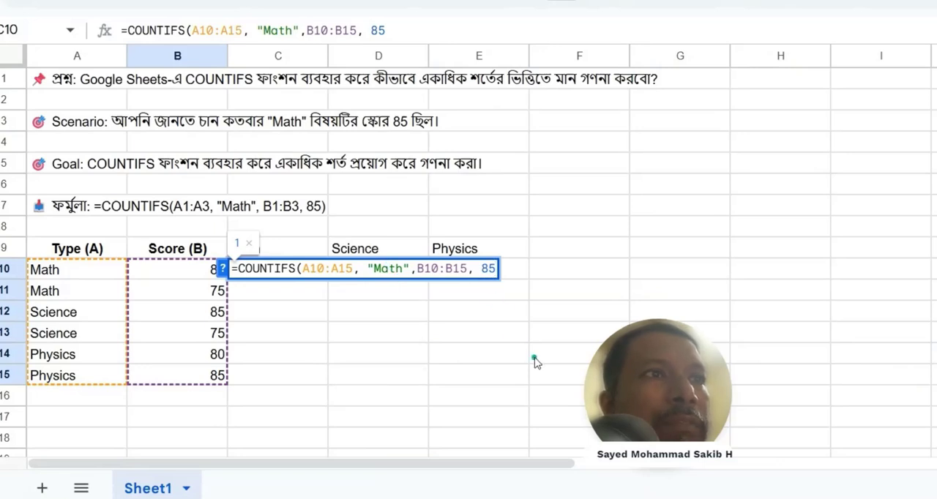
text())
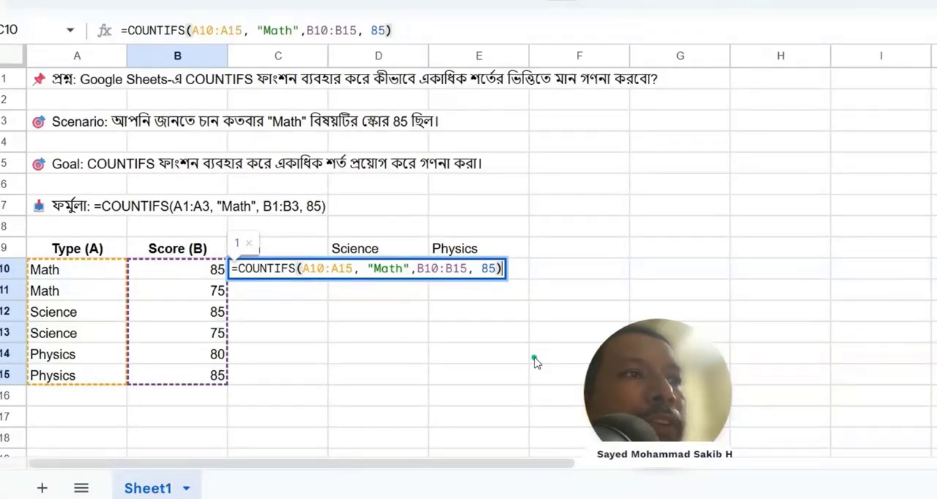
key(Return)
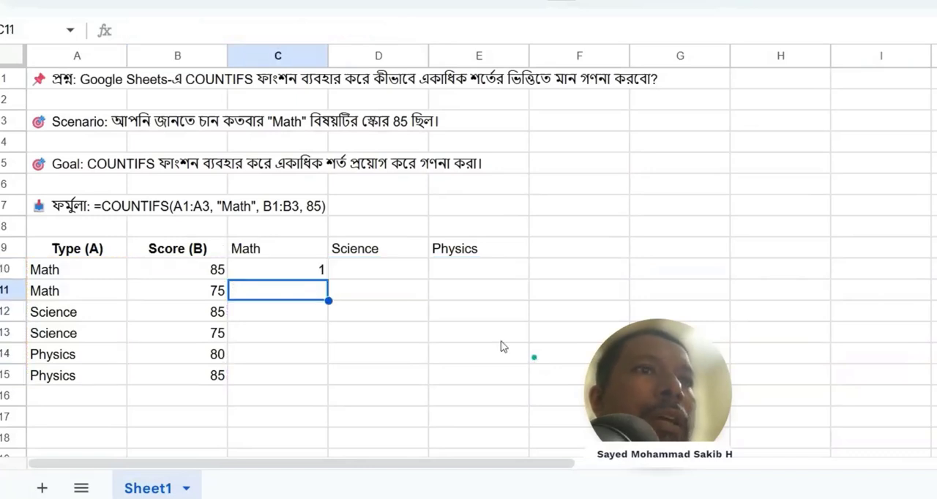
Step: Fill D10 with the suggested formula =COUNTIFS(B10:B15, "Math",C10:C15, 85)
click(294, 274)
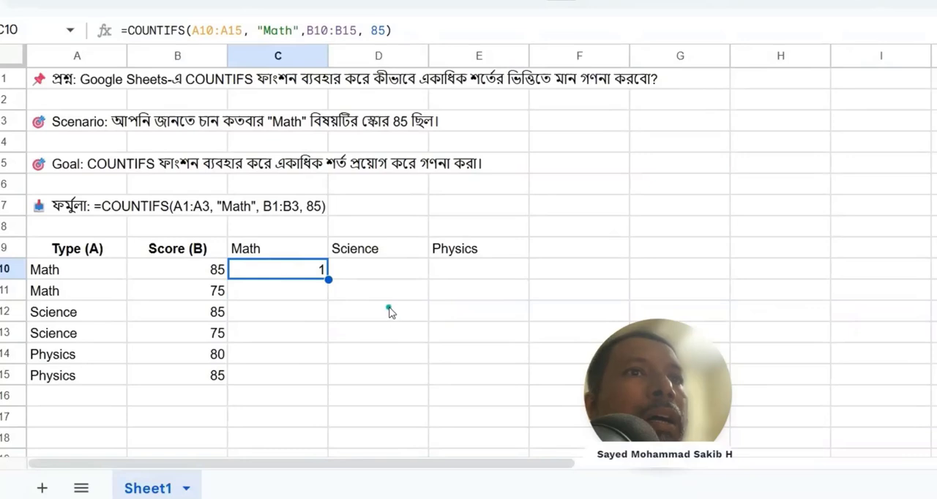
click(377, 273)
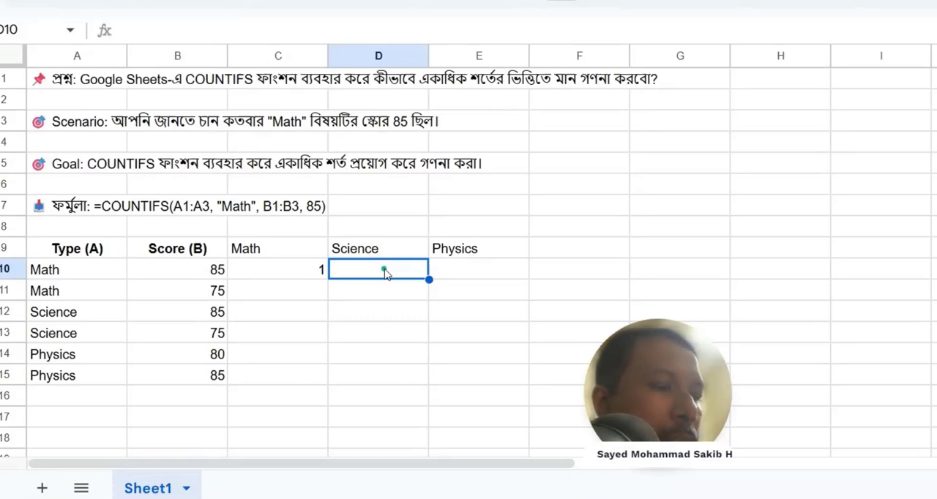
text(=)
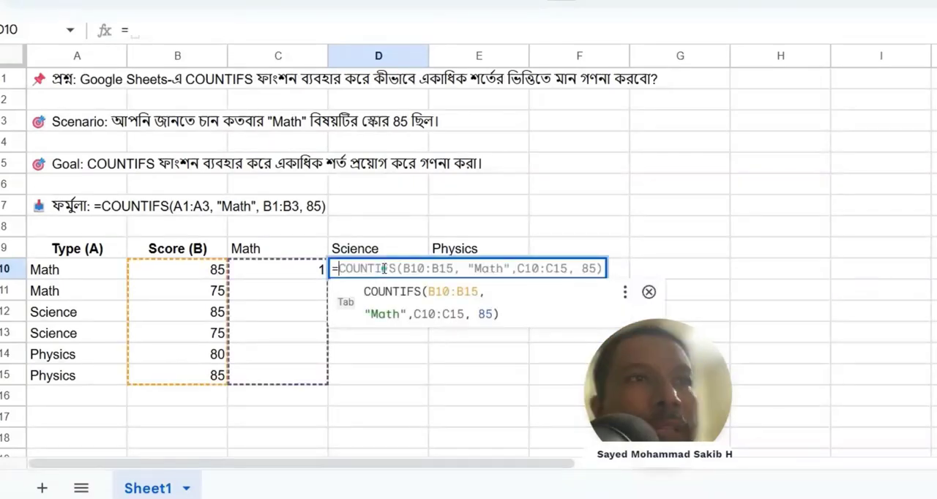
key(Tab)
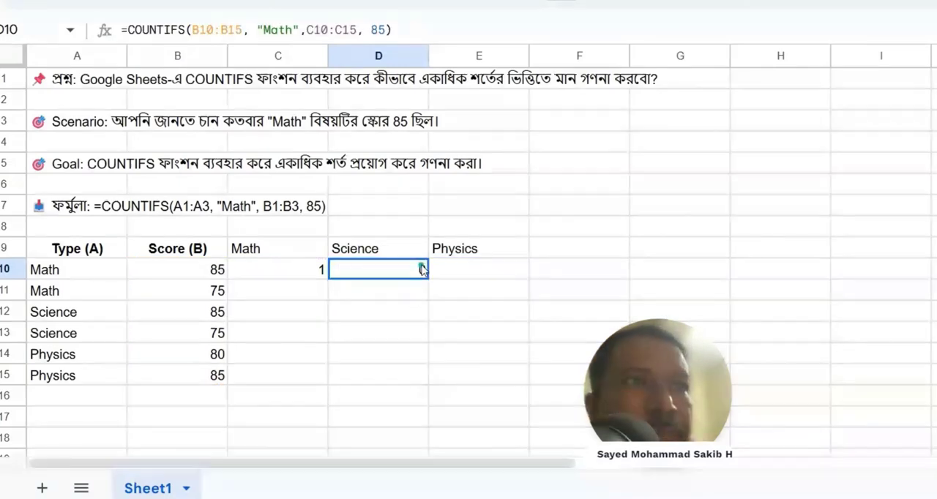
Step: Change the first criteria range in D10's COUNTIFS formula to A10:A15 and its criterion to "Science"
double_click(418, 266)
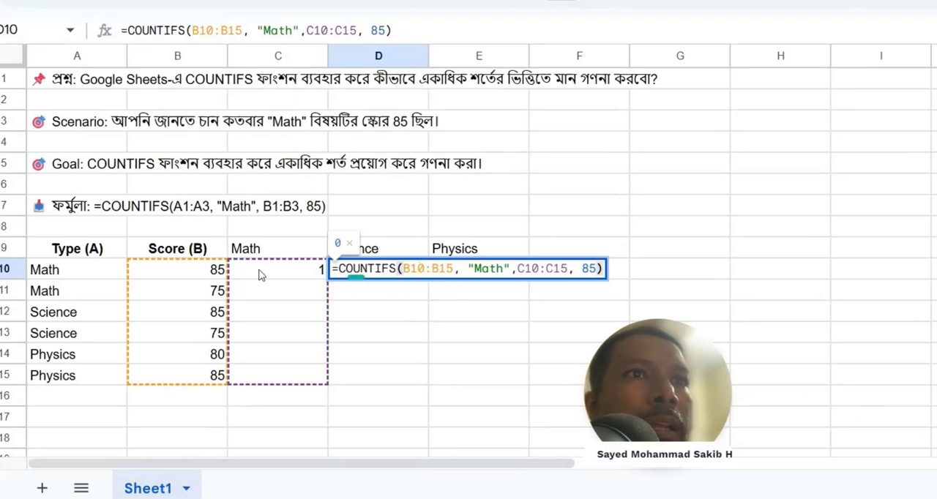
click(404, 270)
text(A)
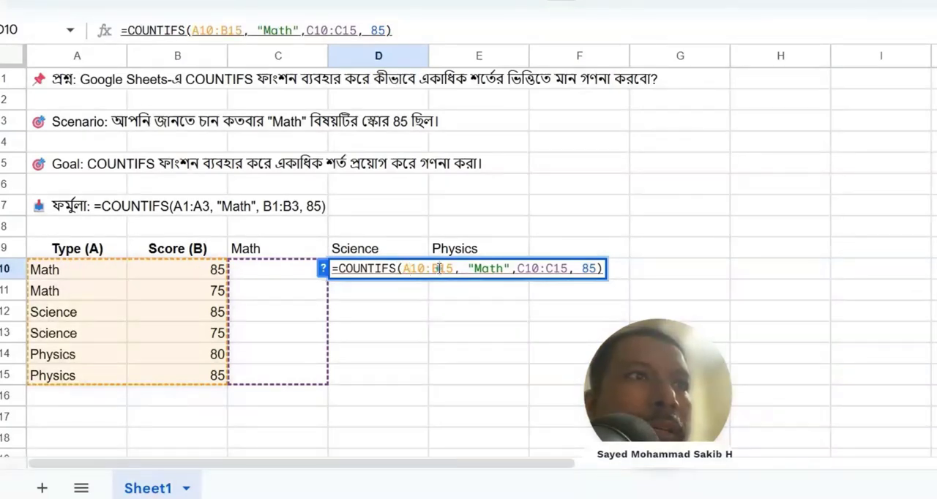
drag(439, 268, 434, 270)
text(A)
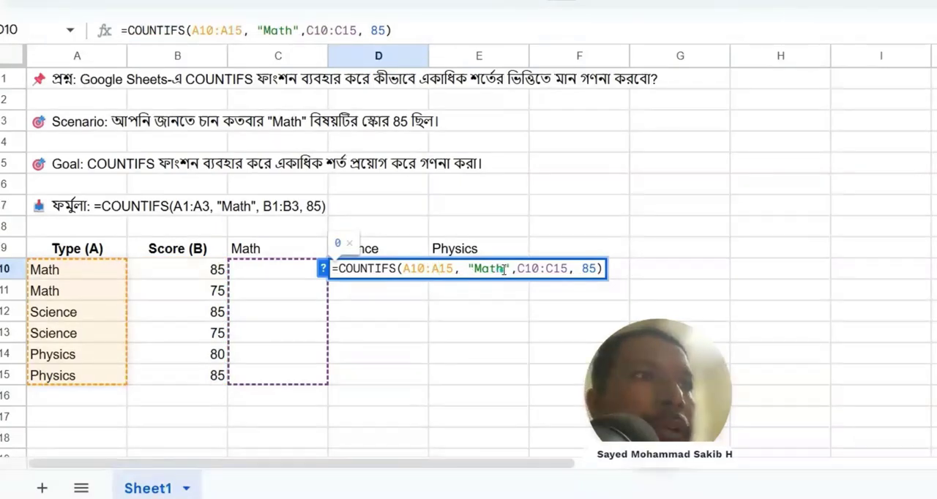
drag(502, 269, 475, 271)
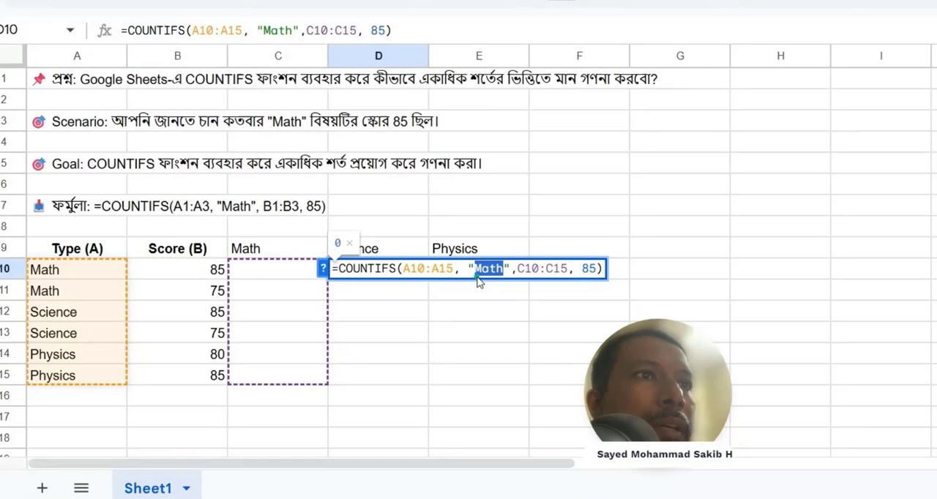
text(Sc)
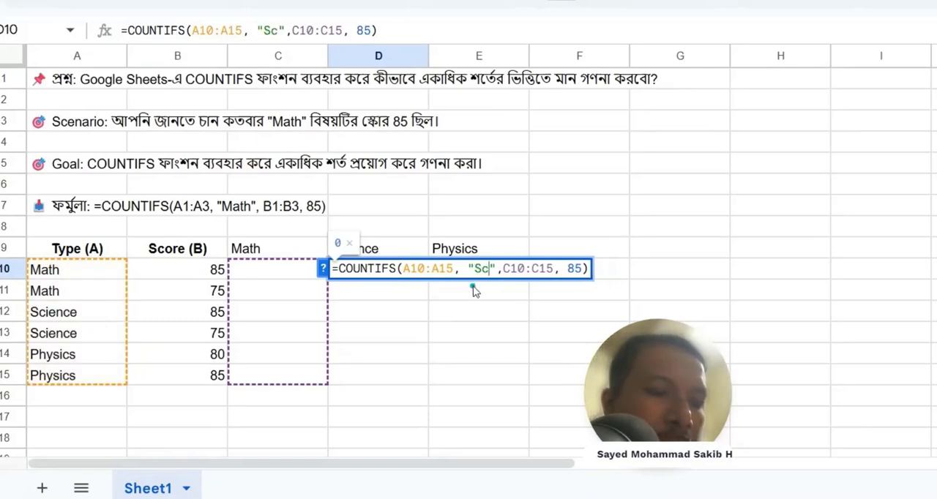
text(ience)
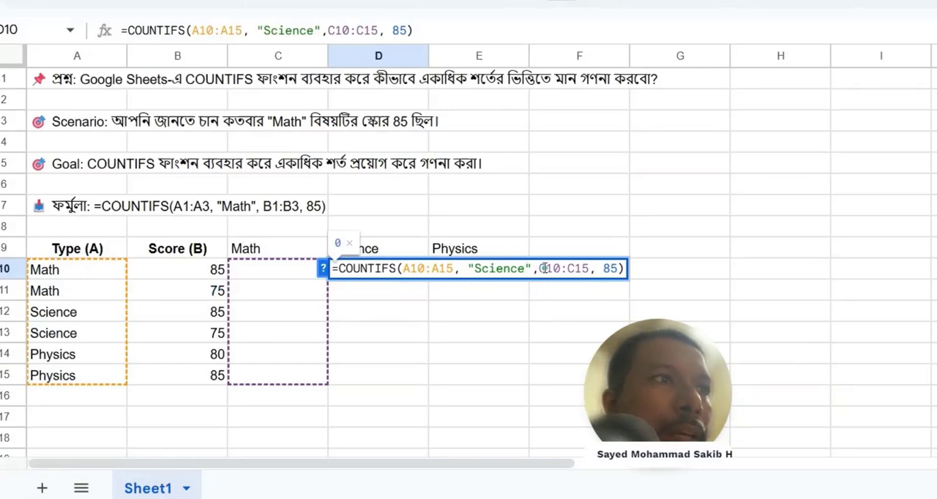
Step: Change the second criteria range in D10's formula to B10:B15, and commit it without accepting the suggested autofill
click(544, 268)
key(BackSpace)
text(B)
key(Right)
key(Right)
key(Right)
key(Right)
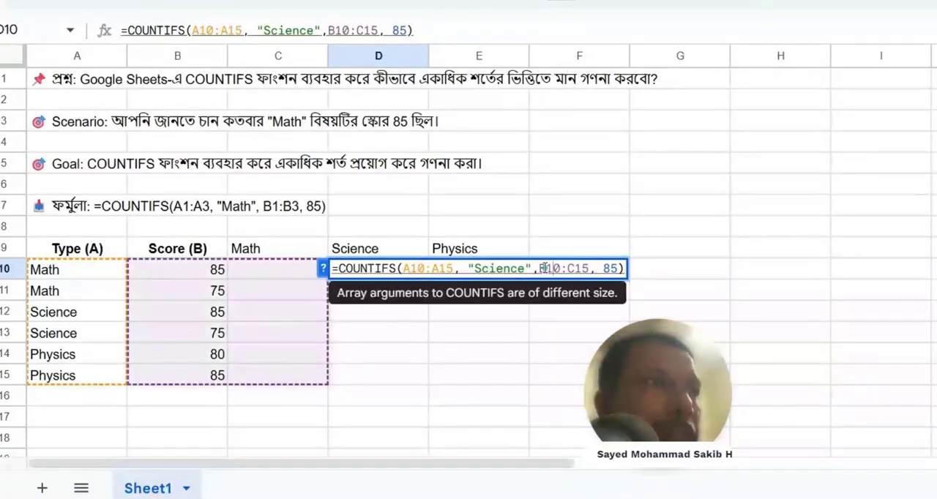
key(BackSpace)
text(B)
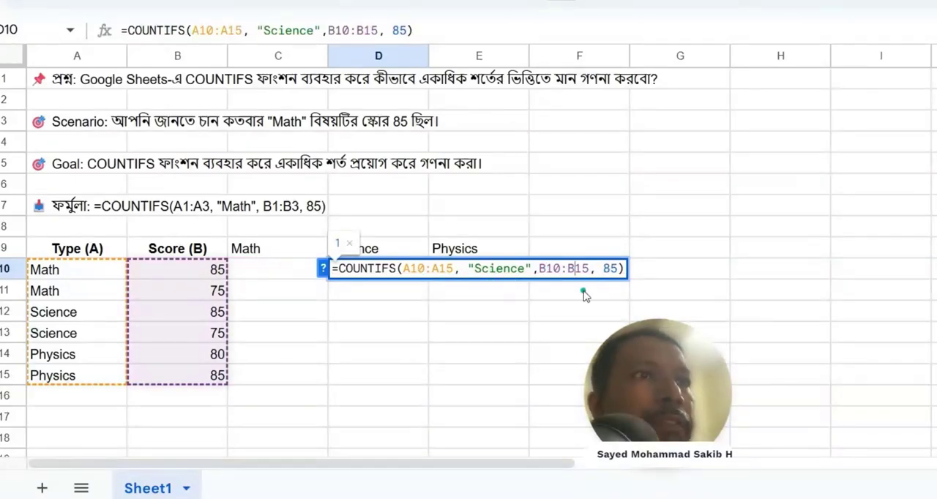
key(Return)
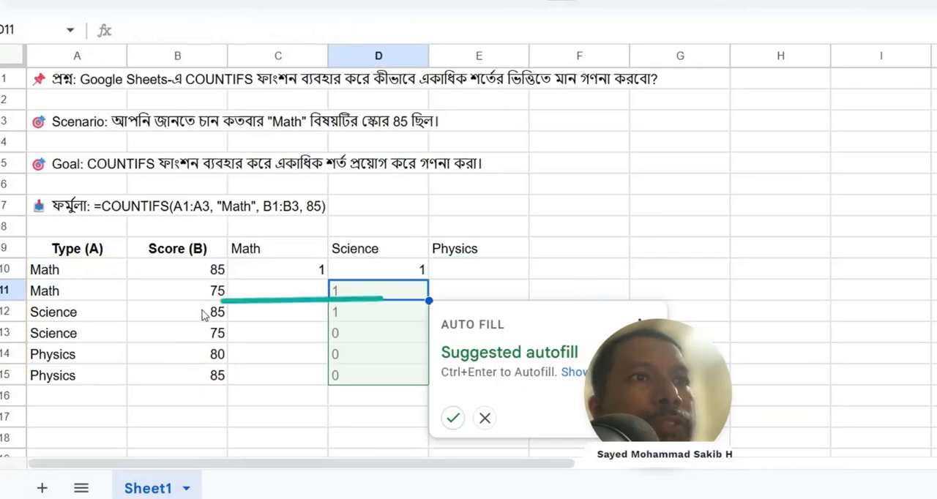
click(542, 207)
Step: Check the D10 formula against the Science scores in the Score column
click(382, 270)
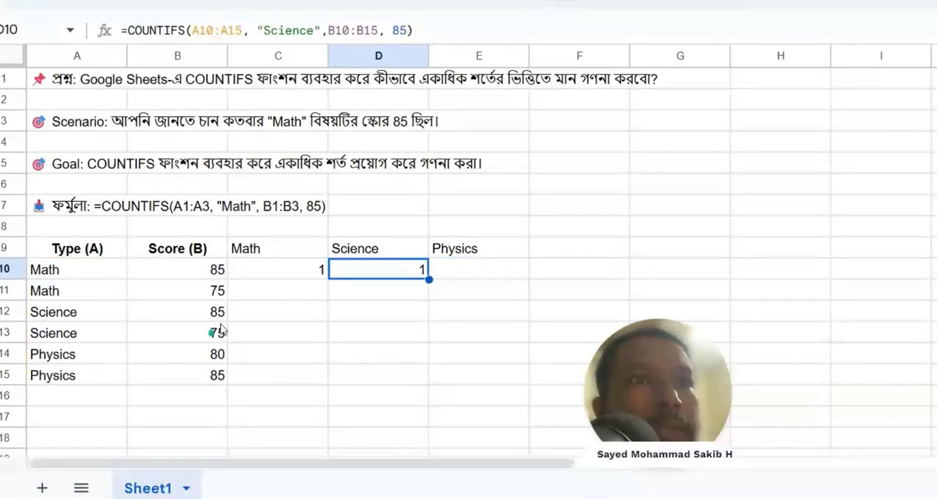
click(217, 320)
click(220, 353)
click(220, 334)
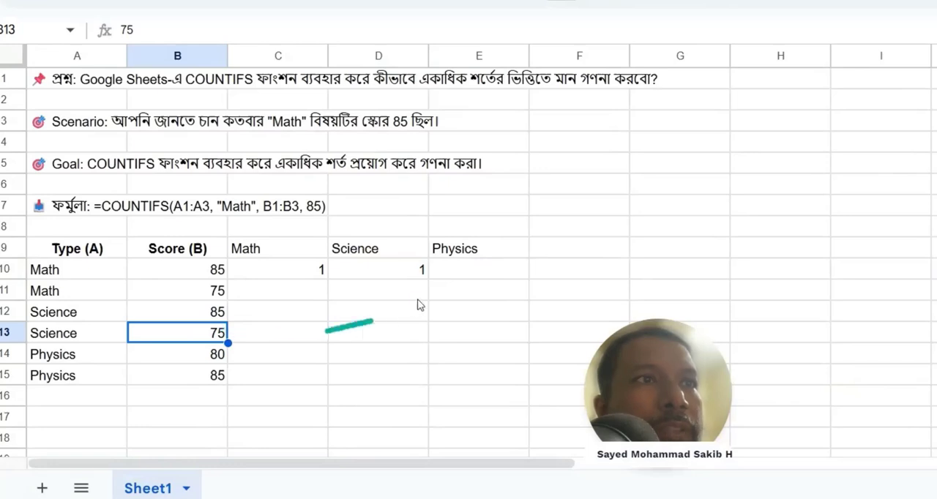
Step: Begin a COUNTIFS formula in E10 under the Physics header
click(464, 275)
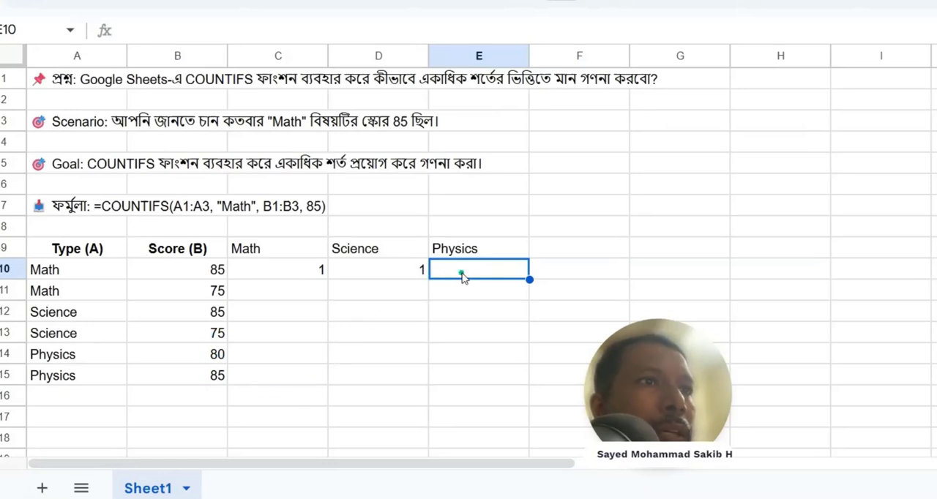
text(=)
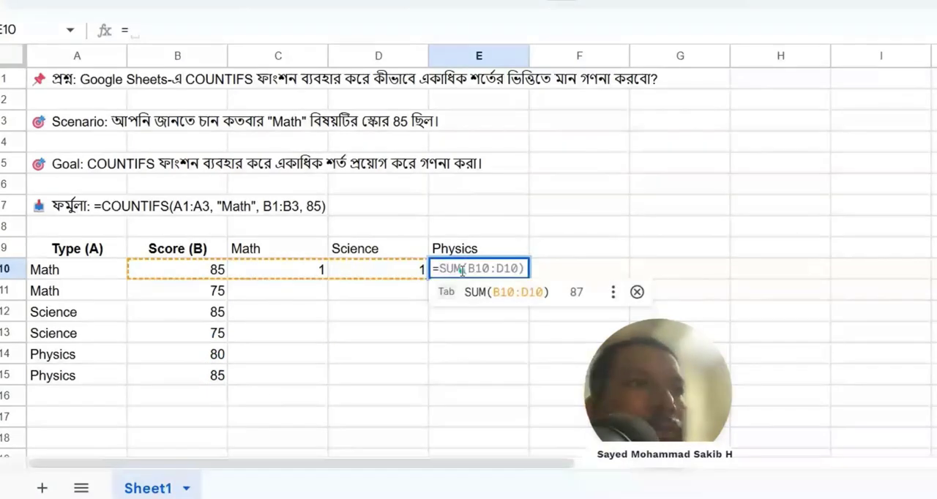
text(coun)
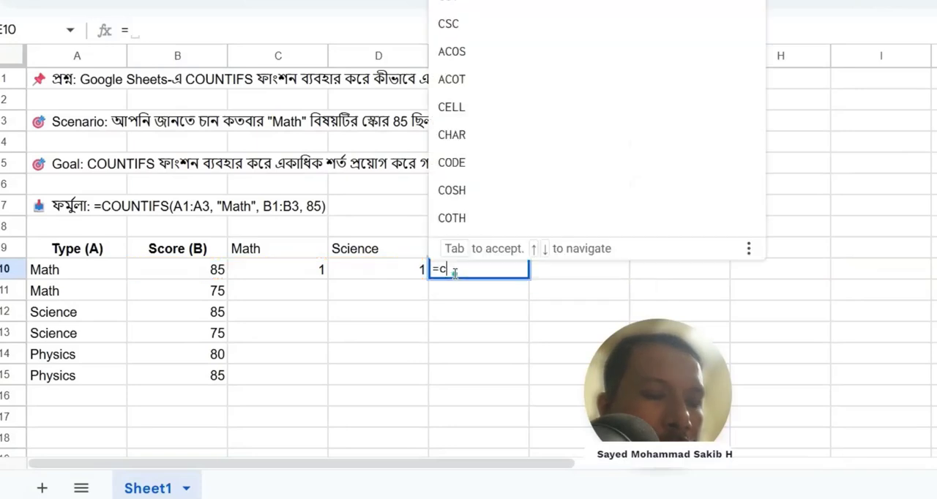
key(Down)
key(Down)
key(Down)
key(Down)
key(Down)
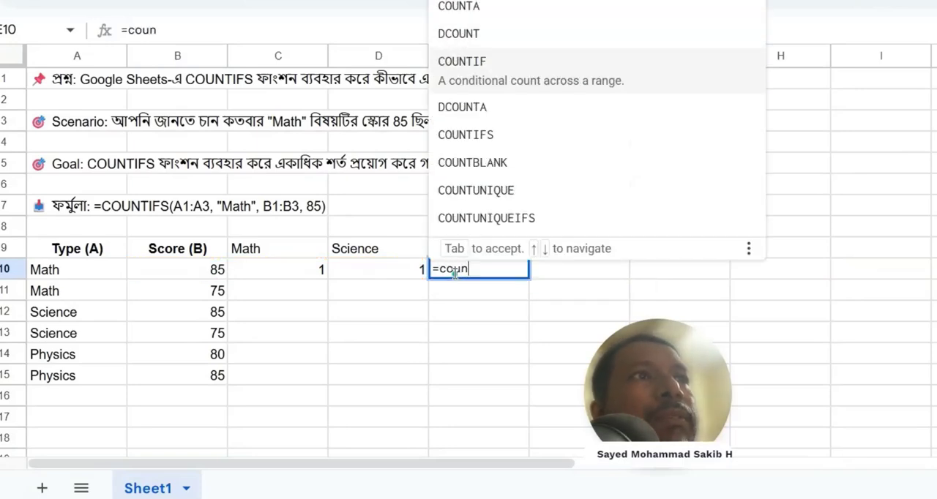
key(Tab)
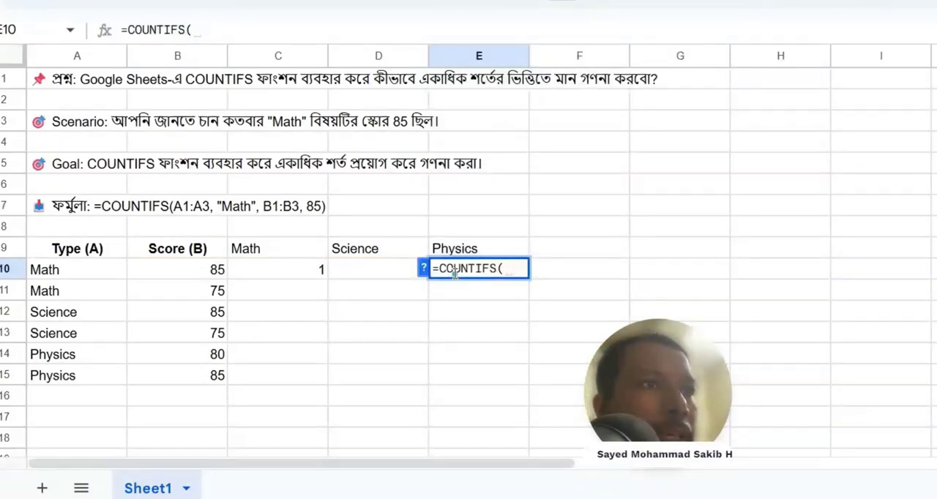
Step: Add A10:A15 as the first criteria range in E10's formula, with "Physics" as its criterion
drag(57, 274, 52, 373)
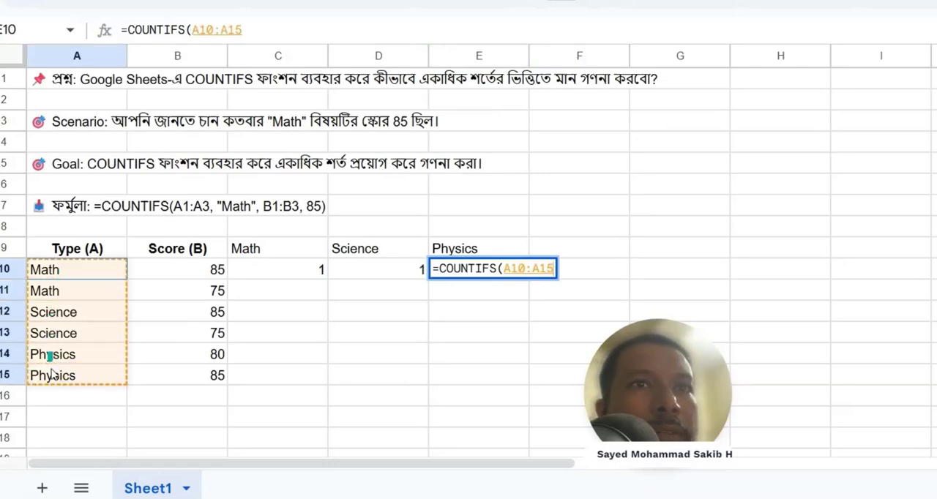
text(, ")
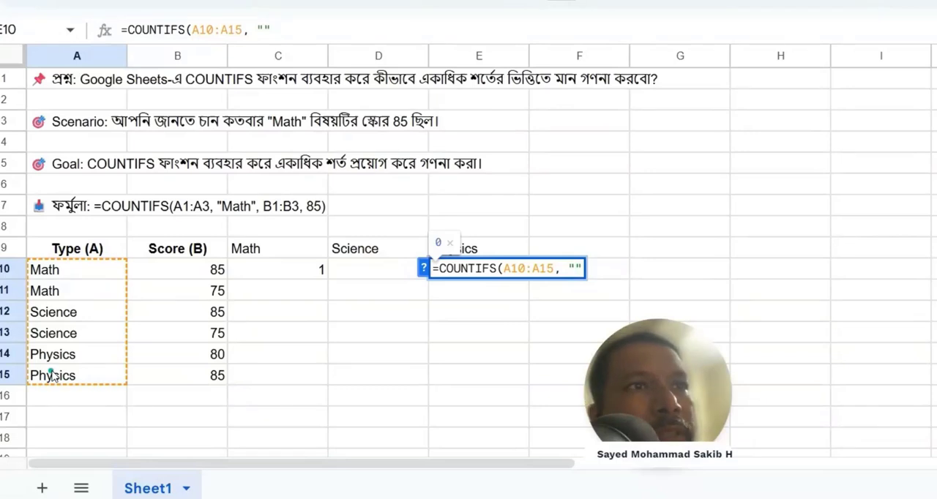
text(Phys)
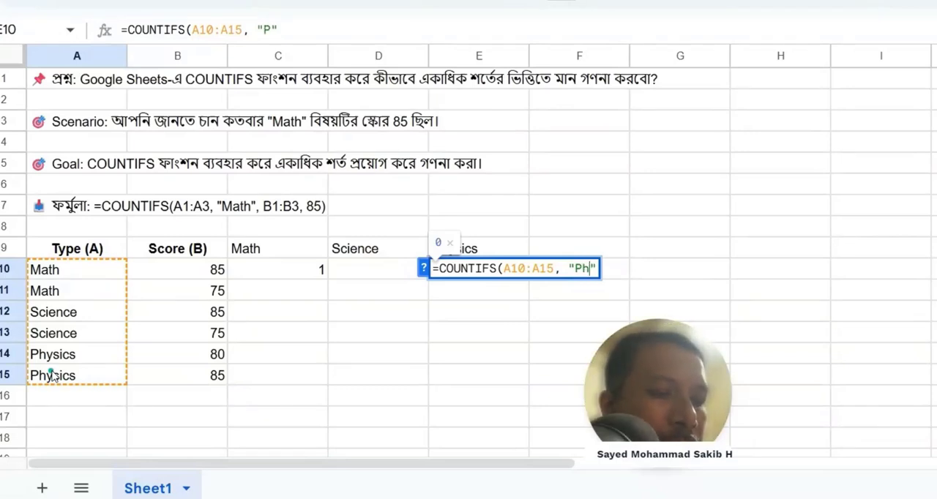
text(ics")
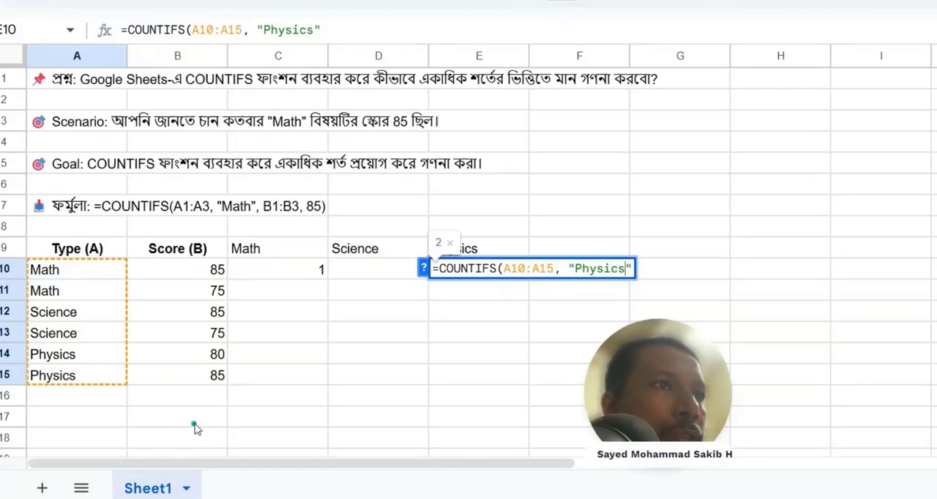
text(,)
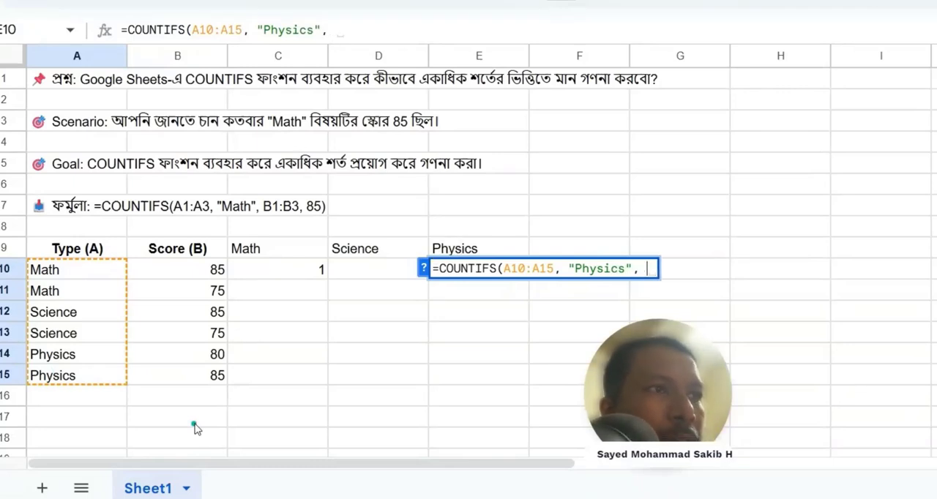
Step: Add B10:B15 as the second criteria range with criterion 80, and complete E10's formula without the suggested autofill
drag(192, 276, 182, 380)
text(, 8)
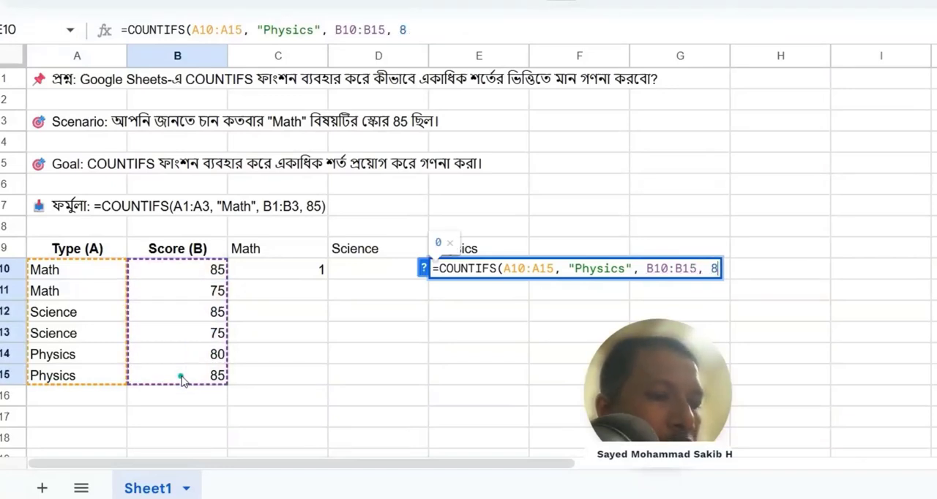
text(0))
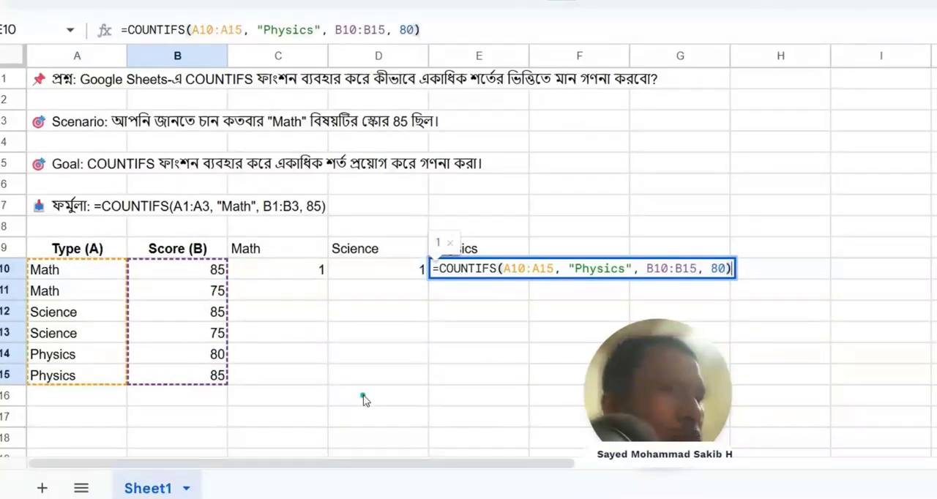
key(Return)
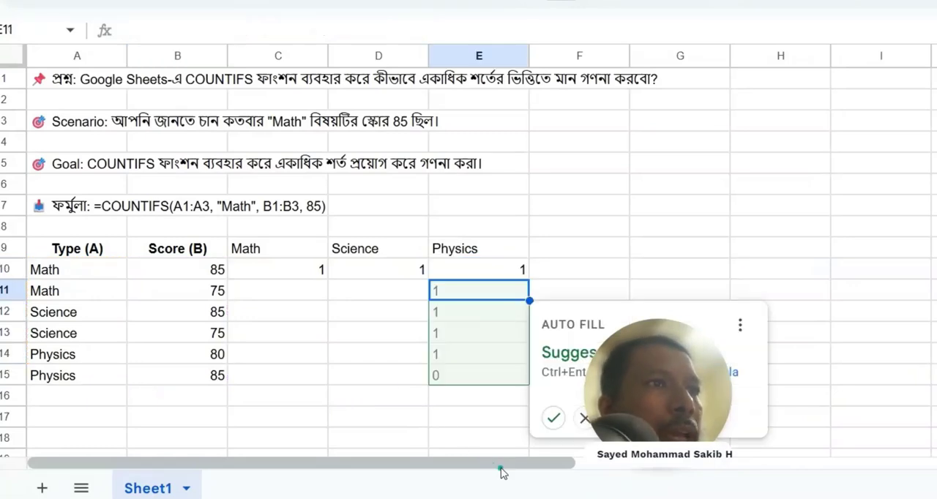
click(560, 230)
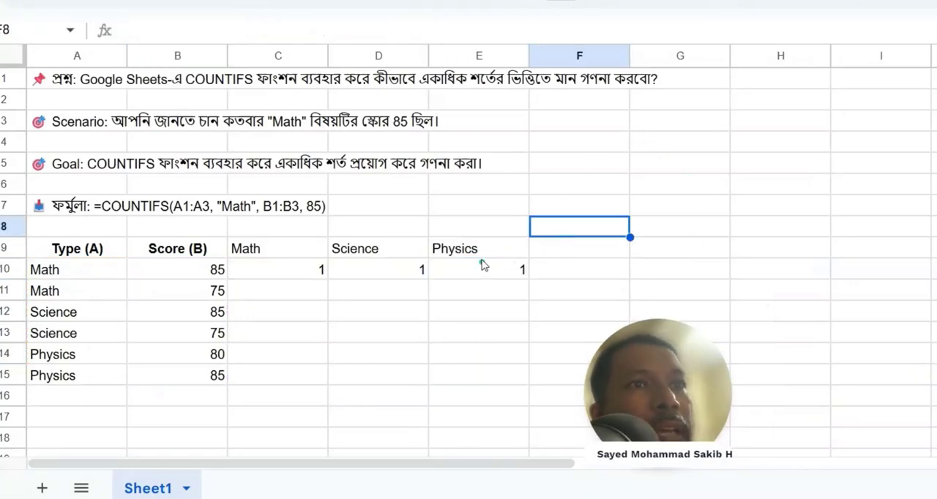
Step: Try to change the score criterion in E10's COUNTIFS formula to >=80 without quotation marks
click(489, 275)
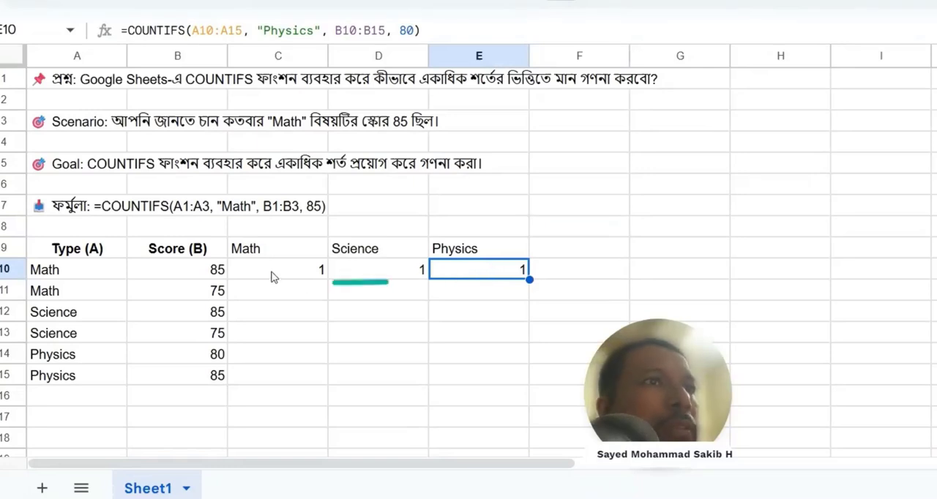
double_click(491, 267)
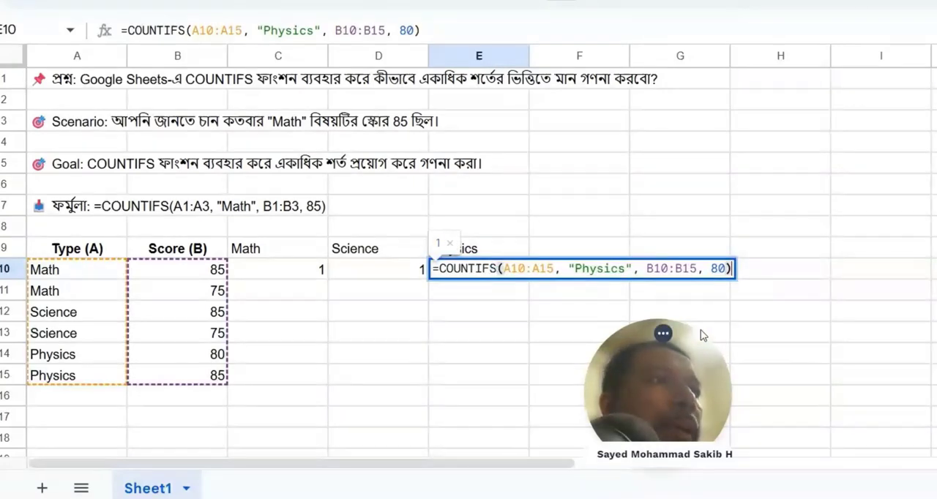
click(710, 269)
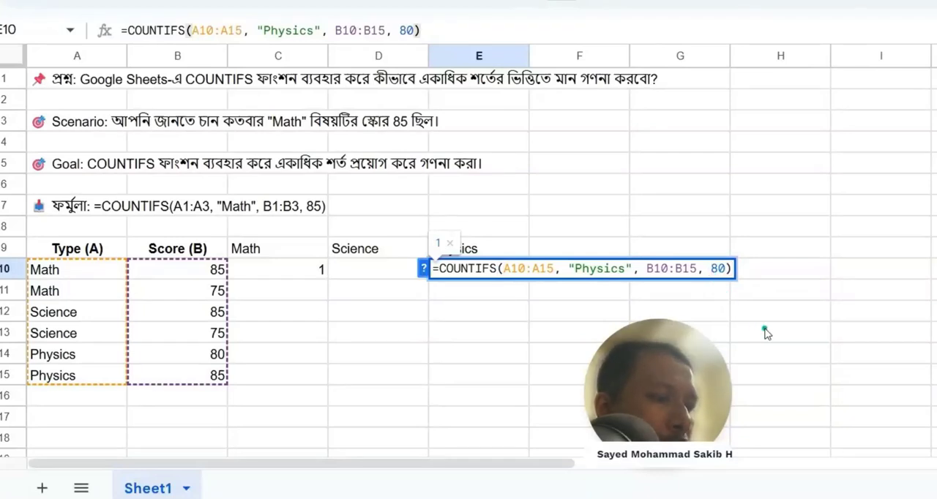
text(>=)
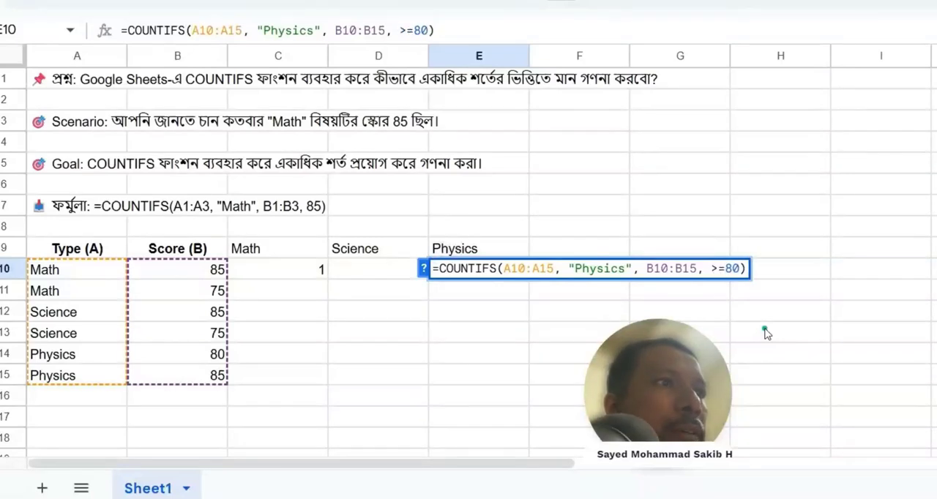
key(Return)
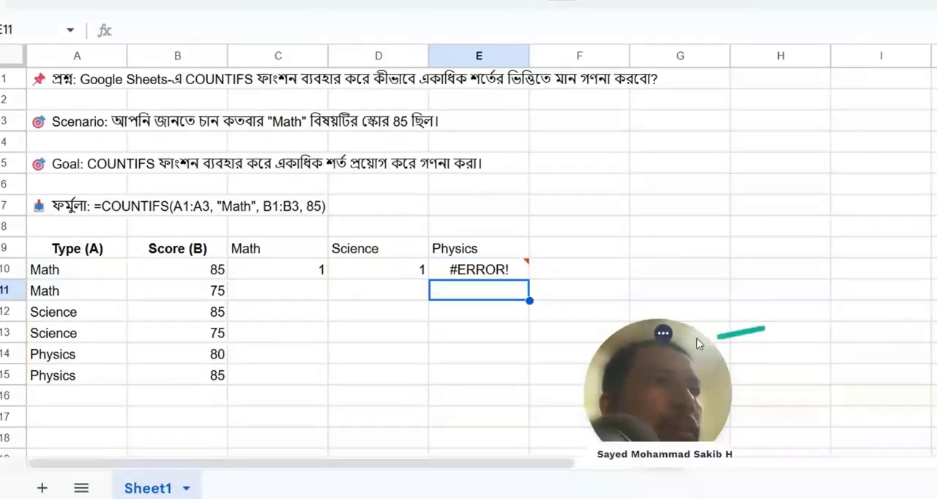
Step: Remove the >= operator from the score criterion in E10's formula, leaving 80
click(504, 274)
double_click(503, 275)
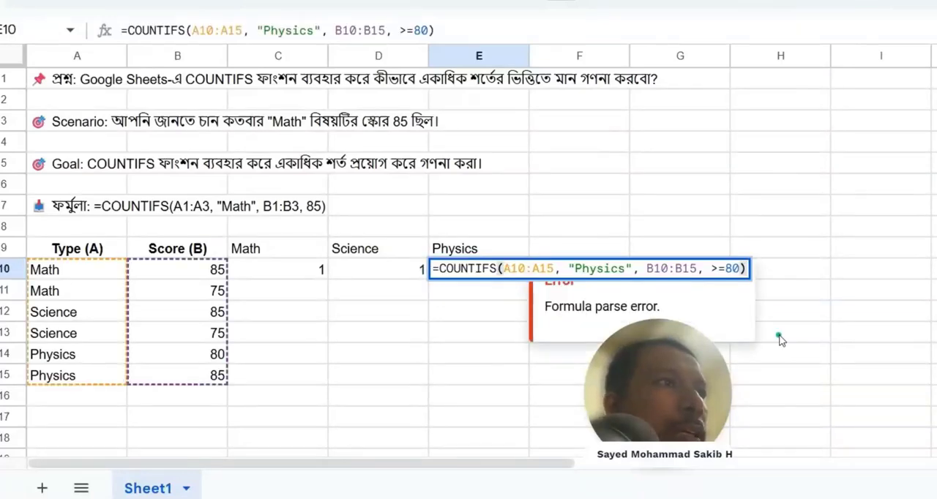
click(727, 270)
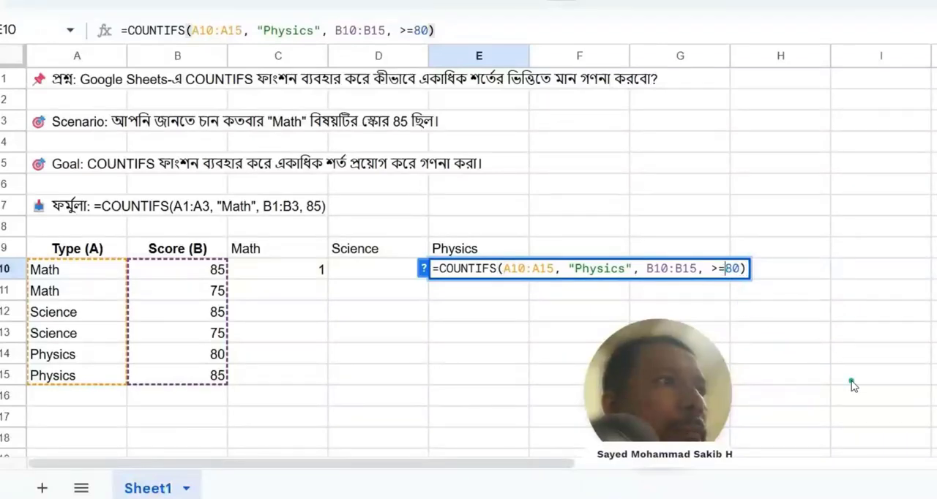
key(BackSpace)
key(BackSpace)
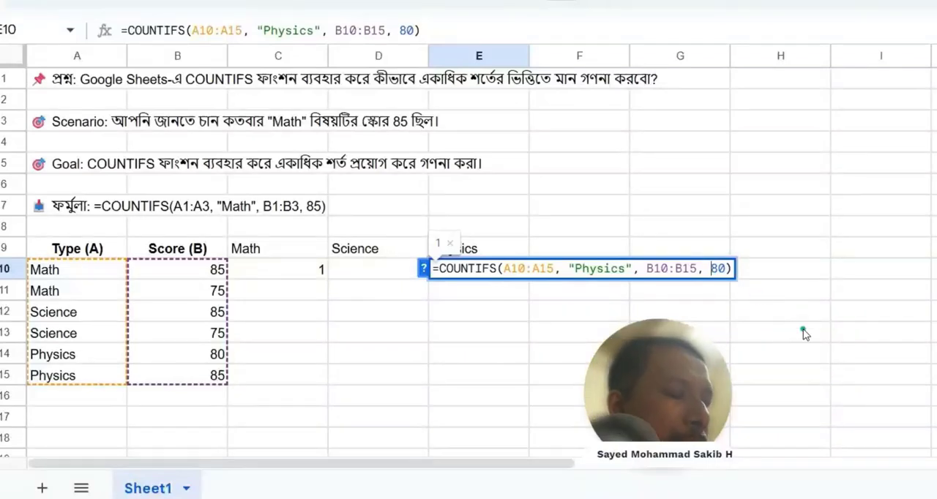
key(Return)
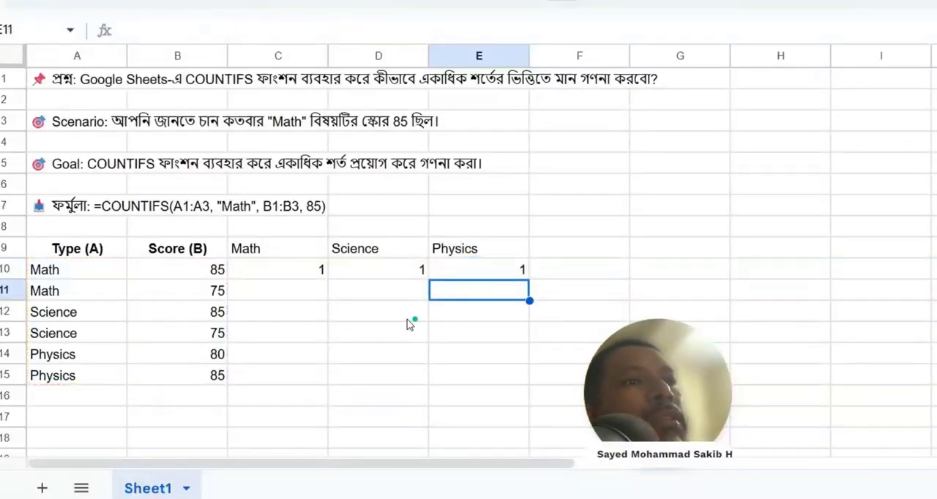